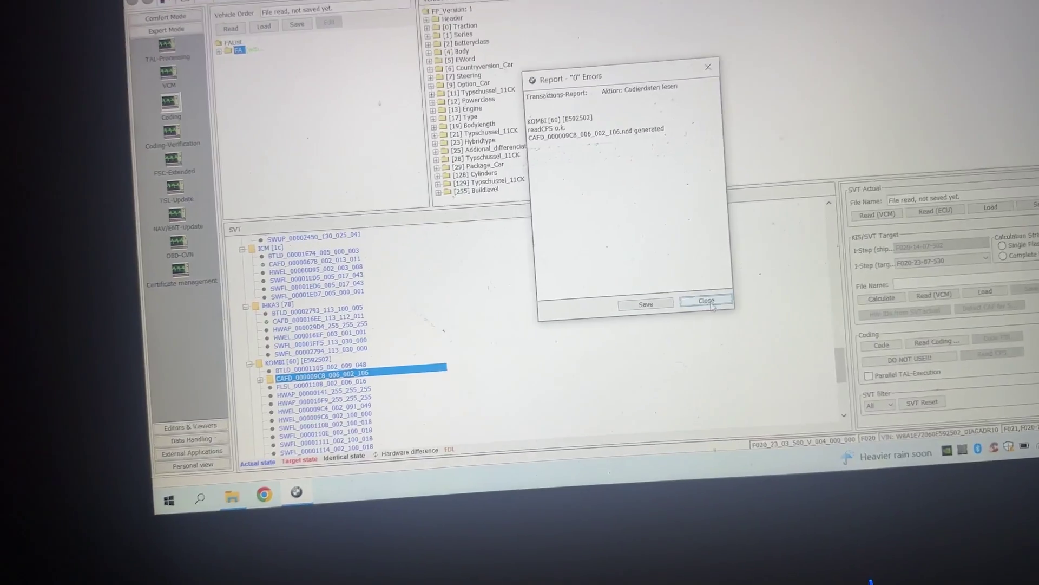
Close the report and expand the KOMBI coding entry to reach MPM_LOGO (50d)
click(707, 302)
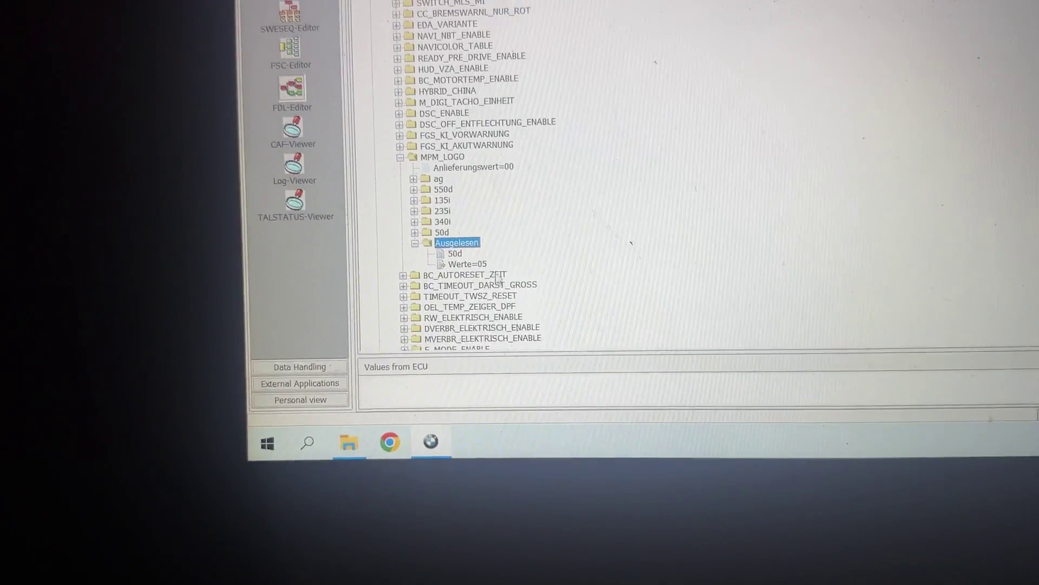
Edit the read-out MPM_LOGO value from 50d to ag (Werte 00) and save the file
right_click(481, 264)
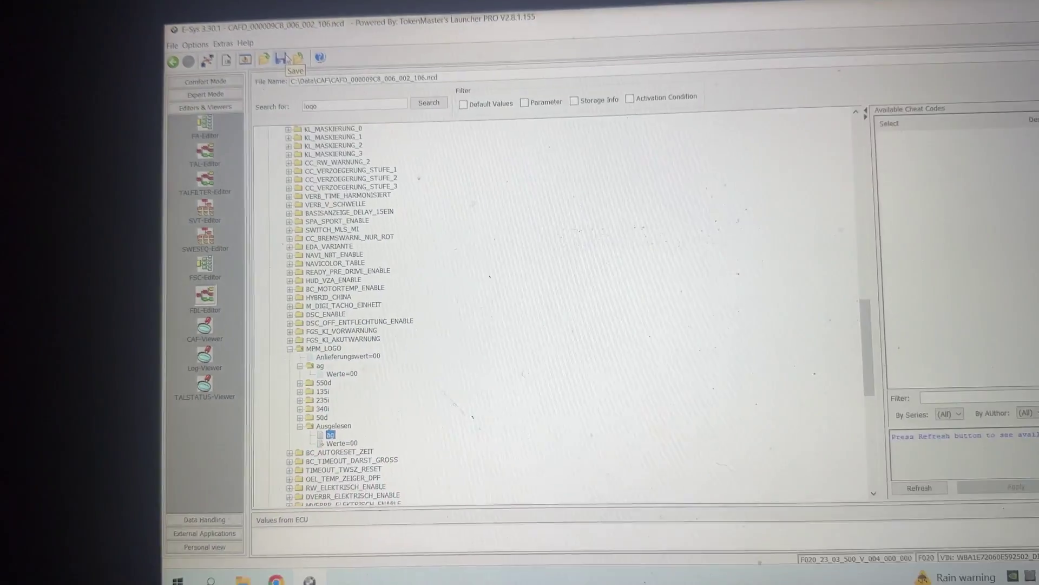
click(281, 59)
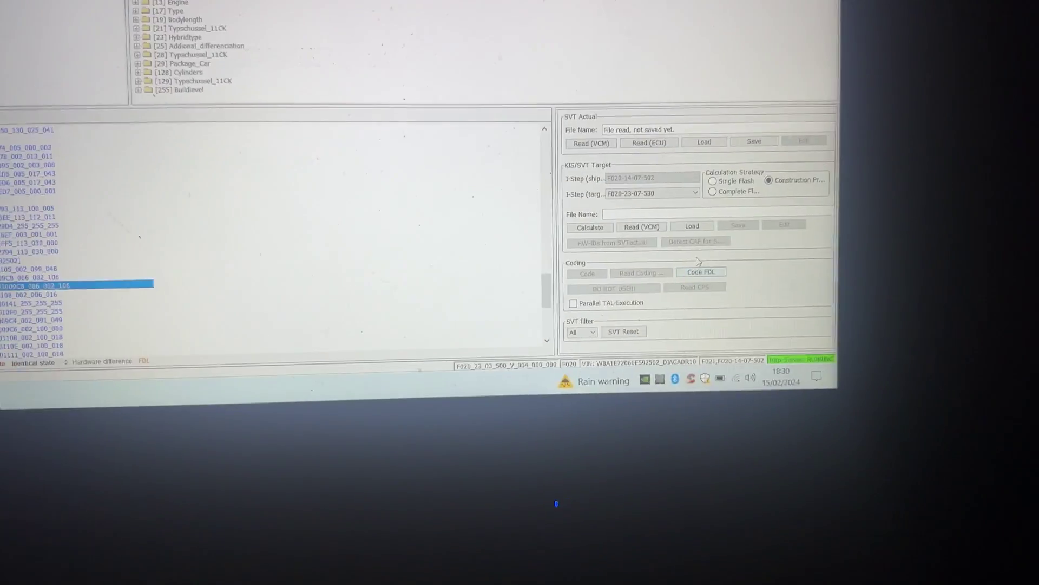
Run Code FDL to write the edited KOMBI coding until the TAL finishes
click(662, 275)
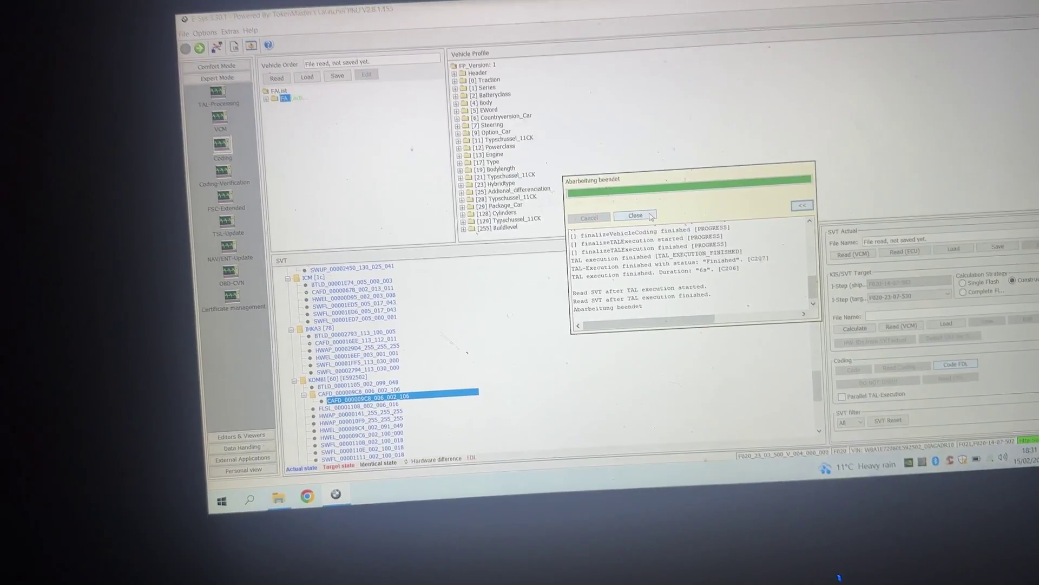
Close the finished progress window to show the 0-error KOMBI coding report
click(652, 261)
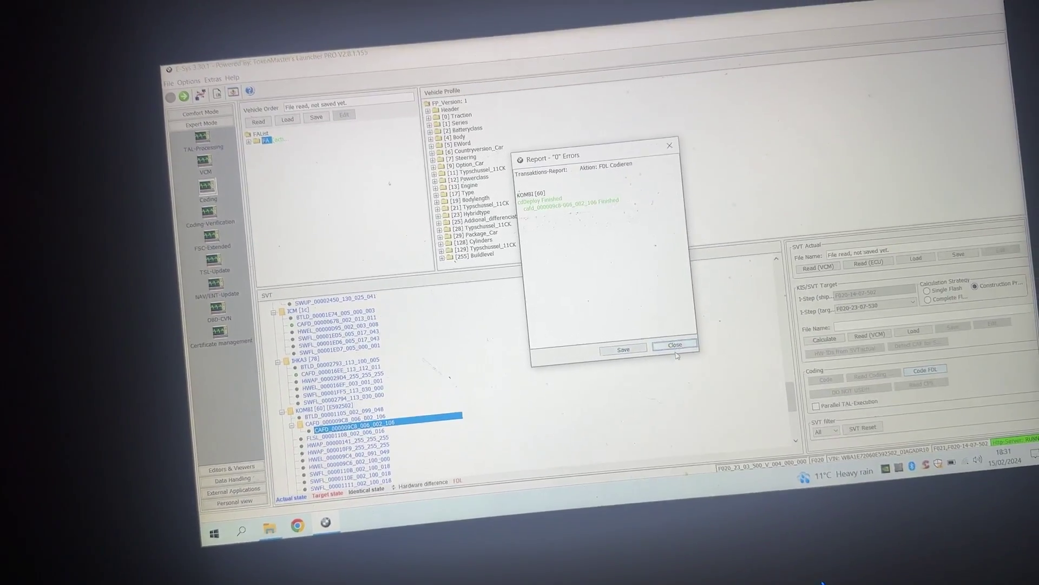